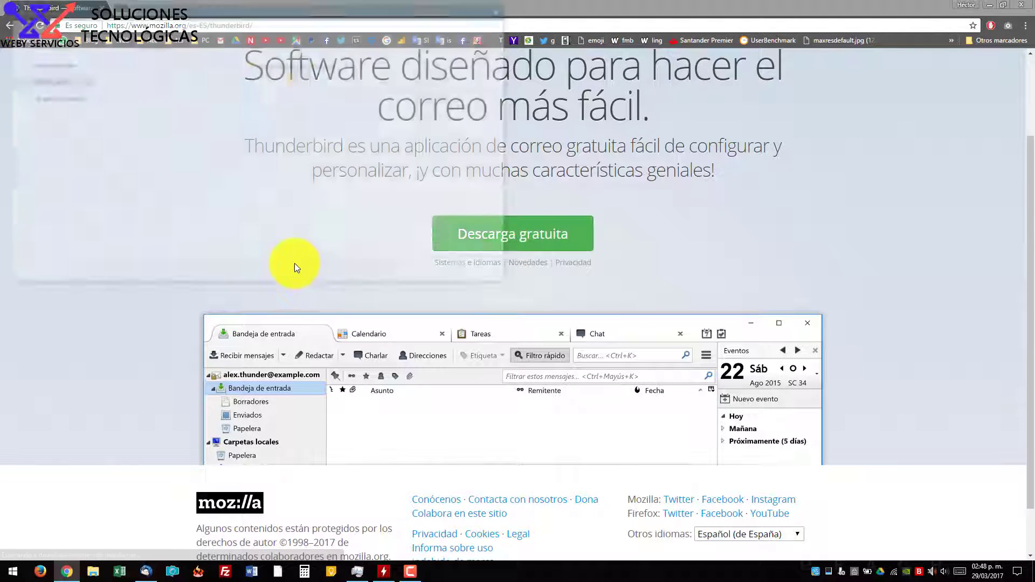
Save the free Thunderbird installer from mozilla.org's Spanish Thunderbird page.
{"action": "left_click", "coordinate": [426, 275]}
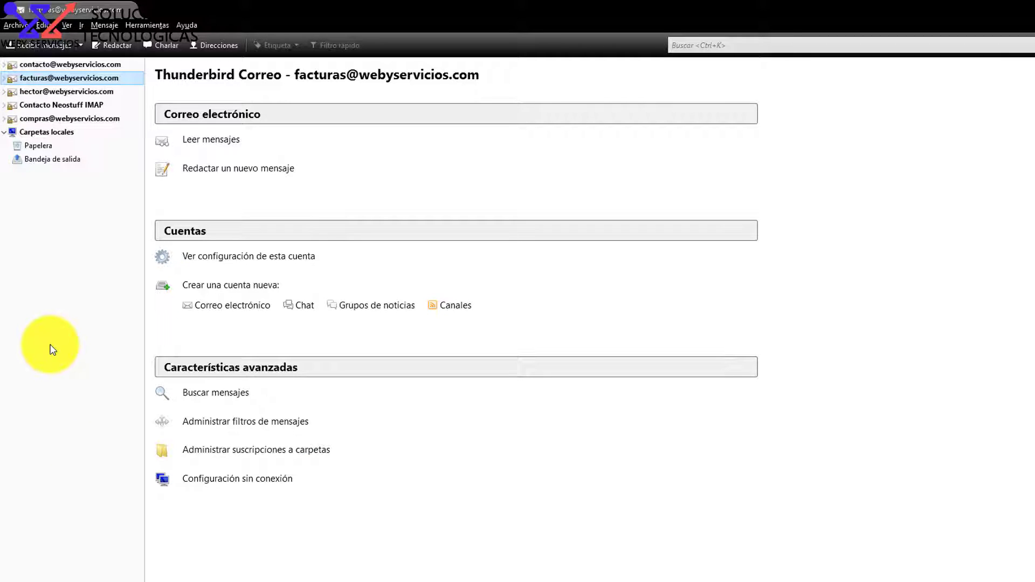
From Carpetas locales, start a new e-mail account and choose to set up an existing one.
{"action": "left_click", "coordinate": [51, 348]}
{"action": "left_click", "coordinate": [54, 131]}
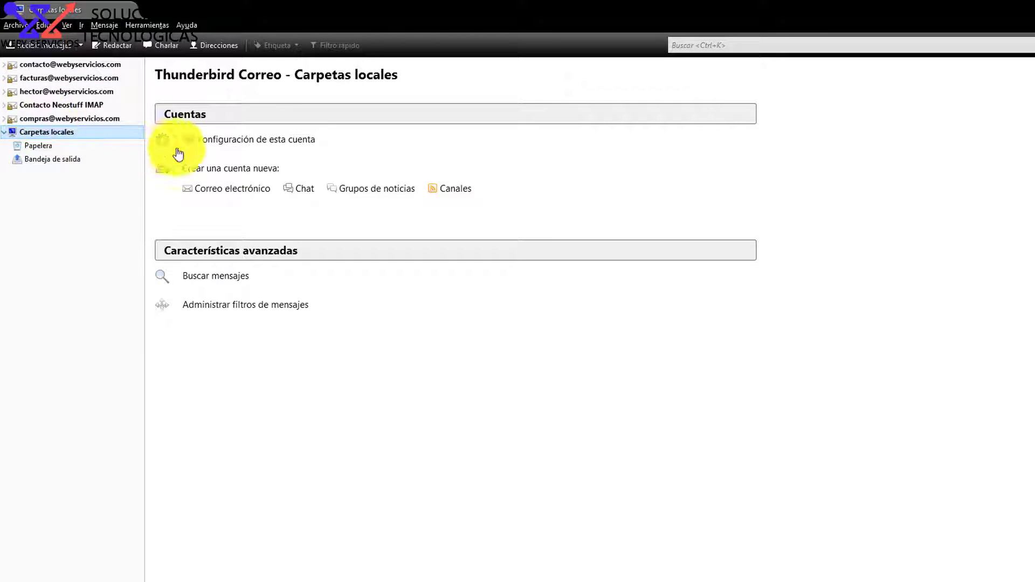
{"action": "left_click", "coordinate": [215, 195]}
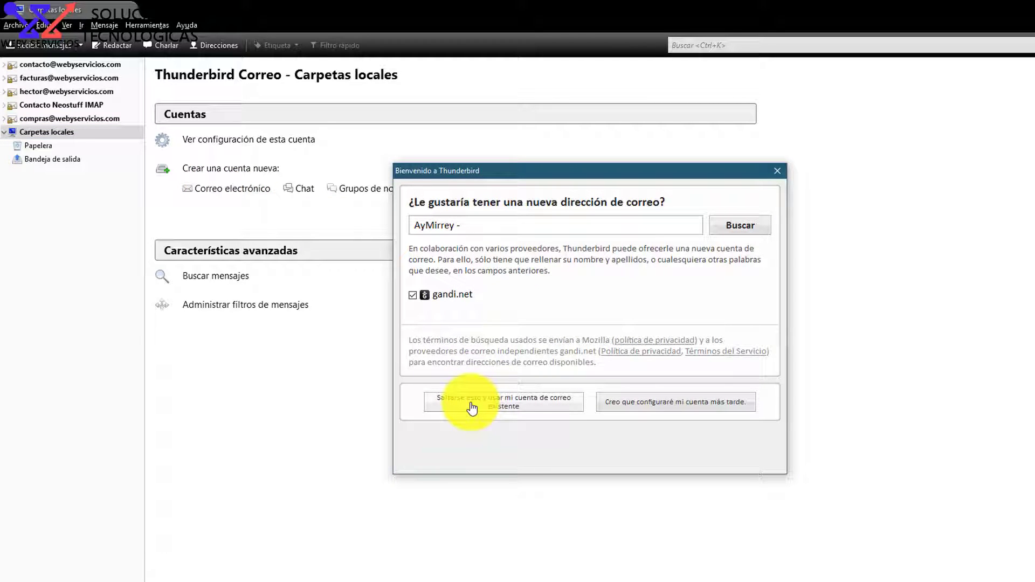
{"action": "left_click", "coordinate": [472, 408]}
{"action": "left_click", "coordinate": [516, 228]}
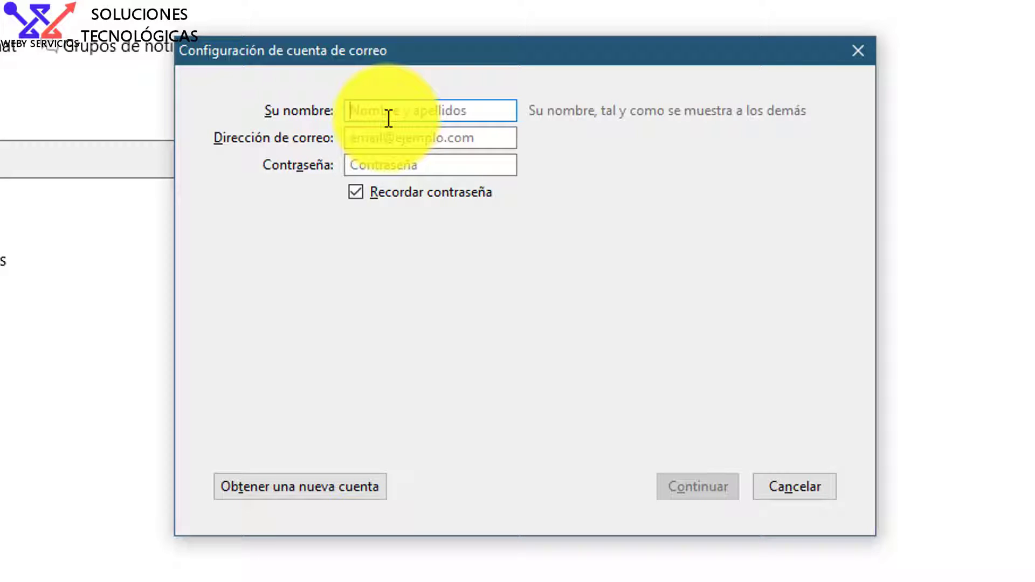
Enter the sender's name in Su nombre and paste the support e-mail address.
{"action": "type", "text": "Hecto"}
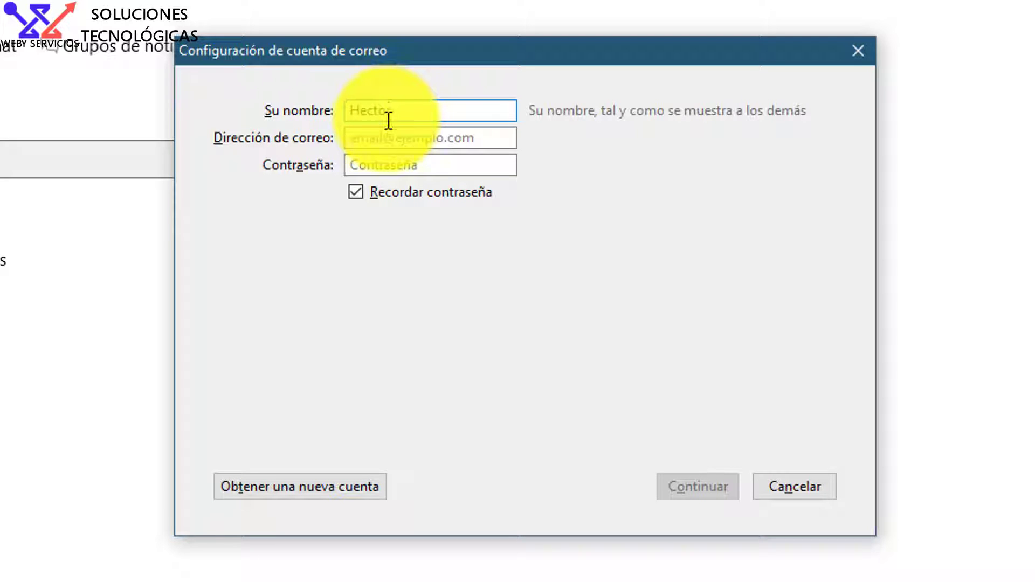
{"action": "type", "text": "r"}
{"action": "left_click_drag", "start_coordinate": [400, 114], "coordinate": [339, 115]}
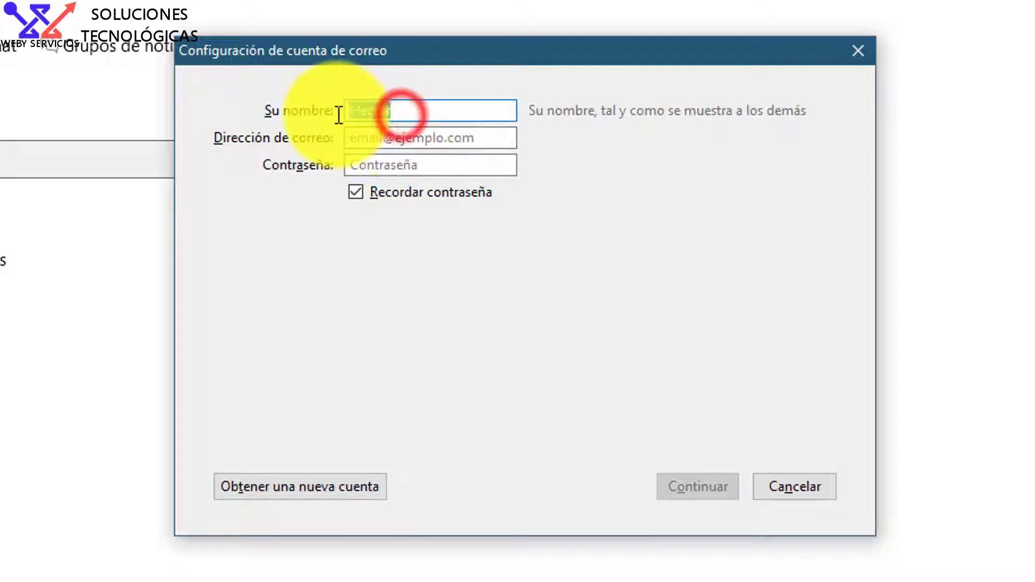
{"action": "left_click", "coordinate": [386, 136]}
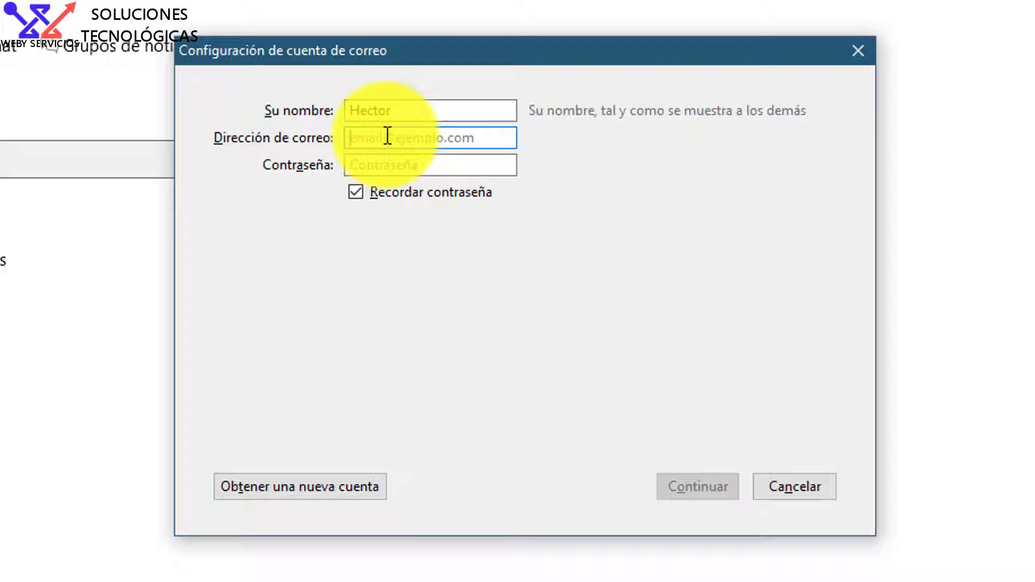
{"action": "key", "text": "ctrl+v"}
{"action": "left_click_drag", "start_coordinate": [365, 139], "coordinate": [475, 143]}
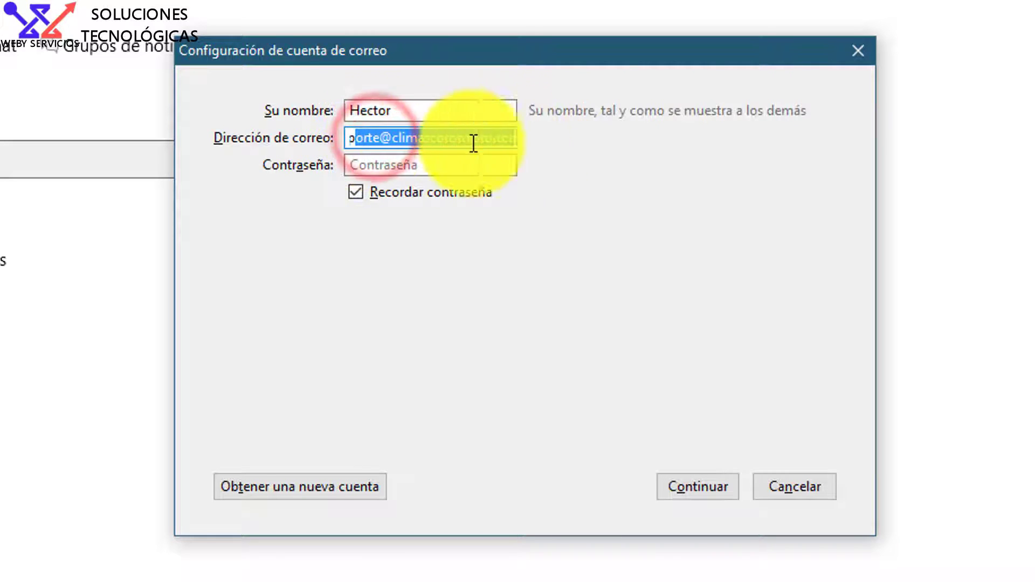
Check the address's com.mx ending, then enter the mailbox password in Contraseña.
{"action": "left_click", "coordinate": [364, 161]}
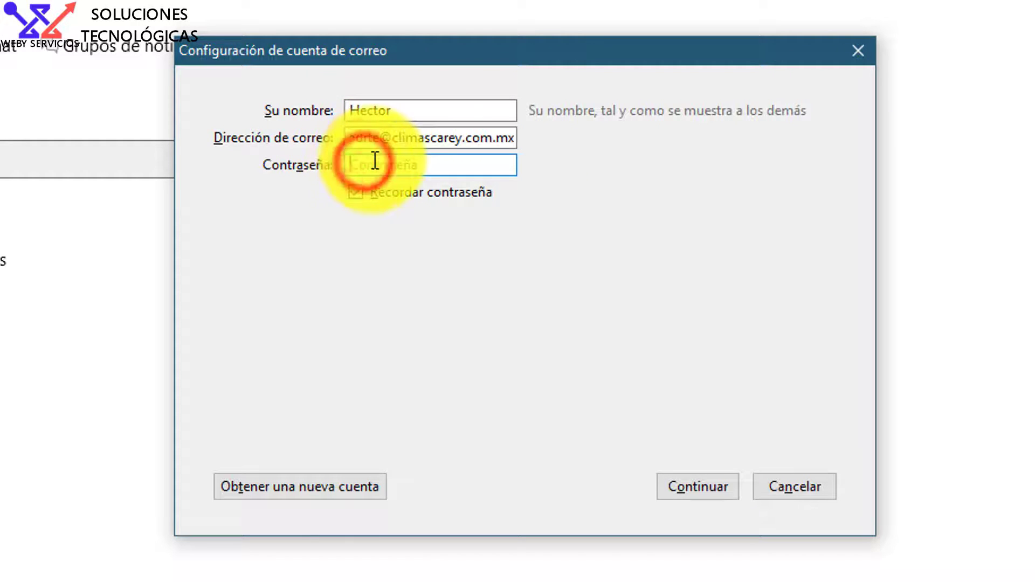
{"action": "left_click_drag", "start_coordinate": [465, 138], "coordinate": [522, 137]}
{"action": "left_click", "coordinate": [473, 138]}
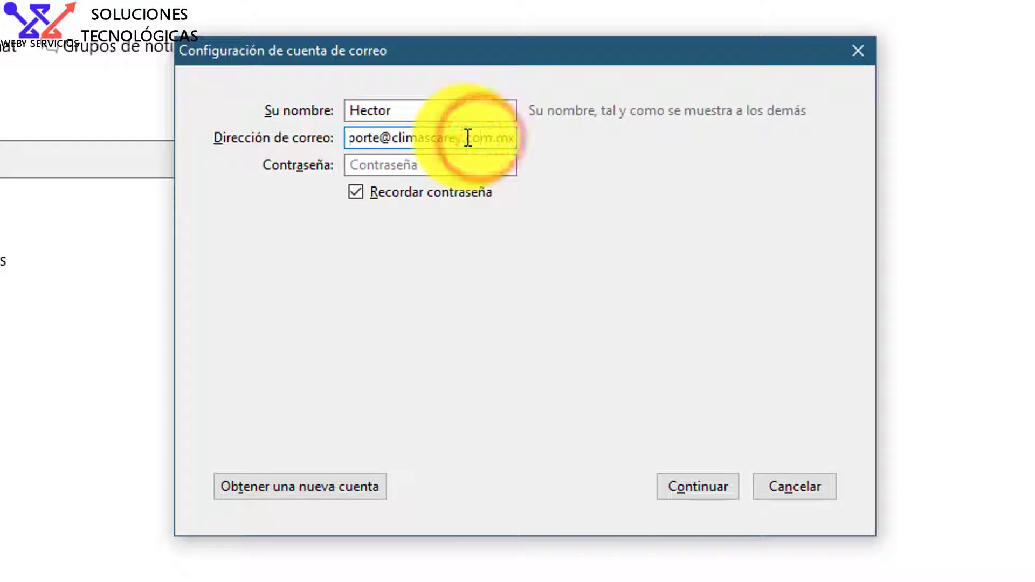
{"action": "left_click_drag", "start_coordinate": [492, 139], "coordinate": [536, 147]}
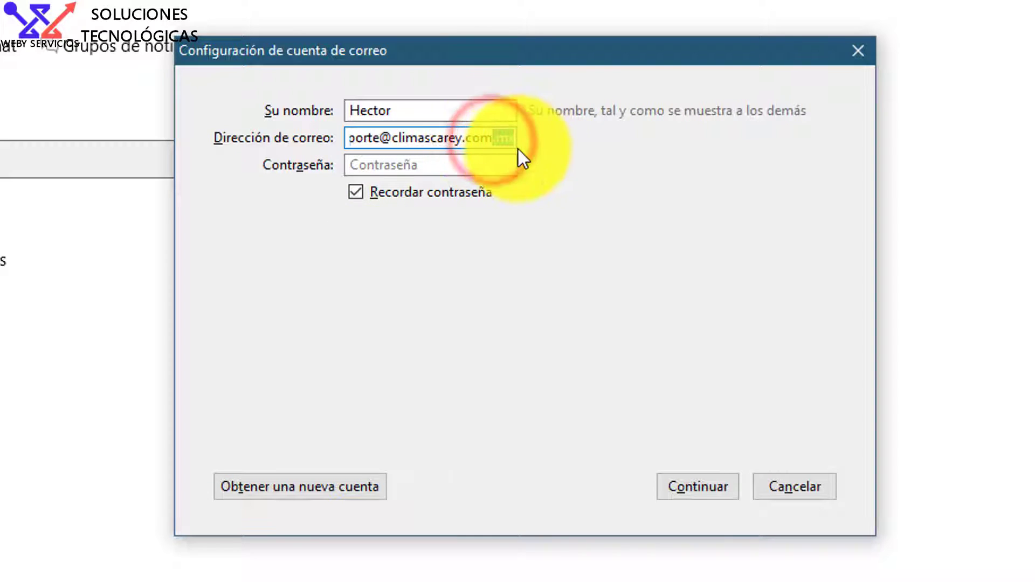
{"action": "left_click", "coordinate": [492, 141]}
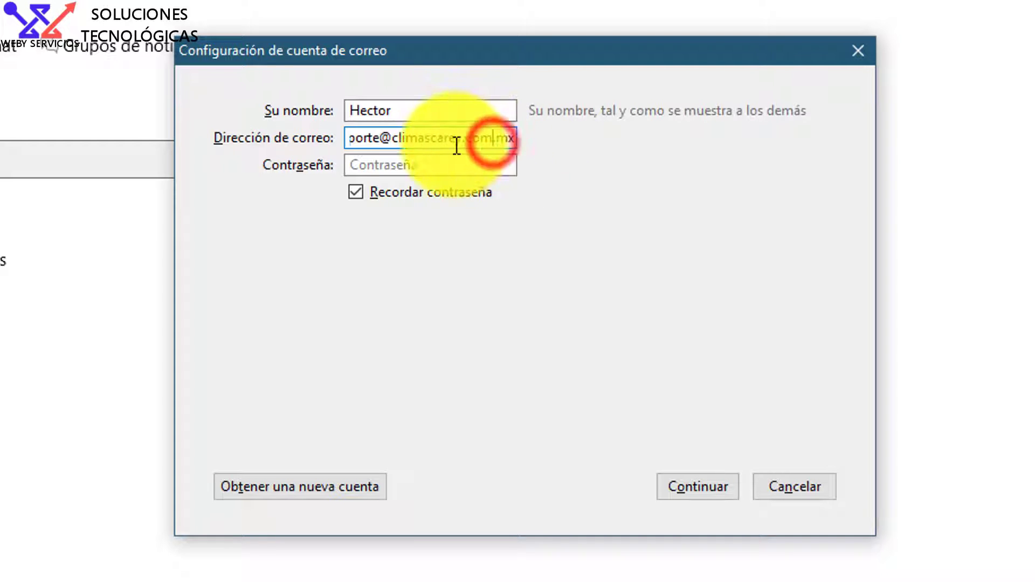
{"action": "left_click", "coordinate": [403, 165]}
{"action": "type", "text": "••"}
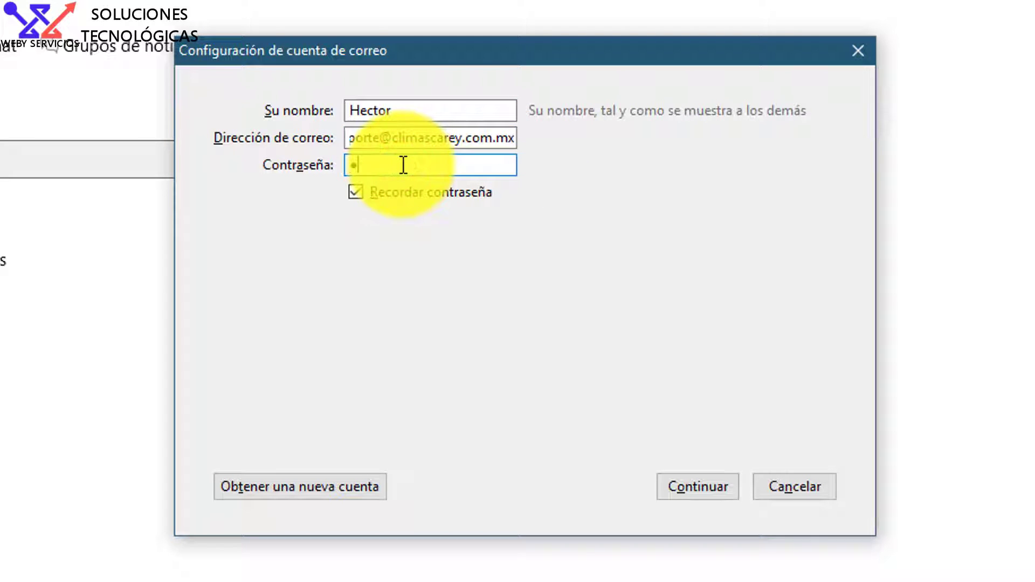
{"action": "type", "text": "•••••••"}
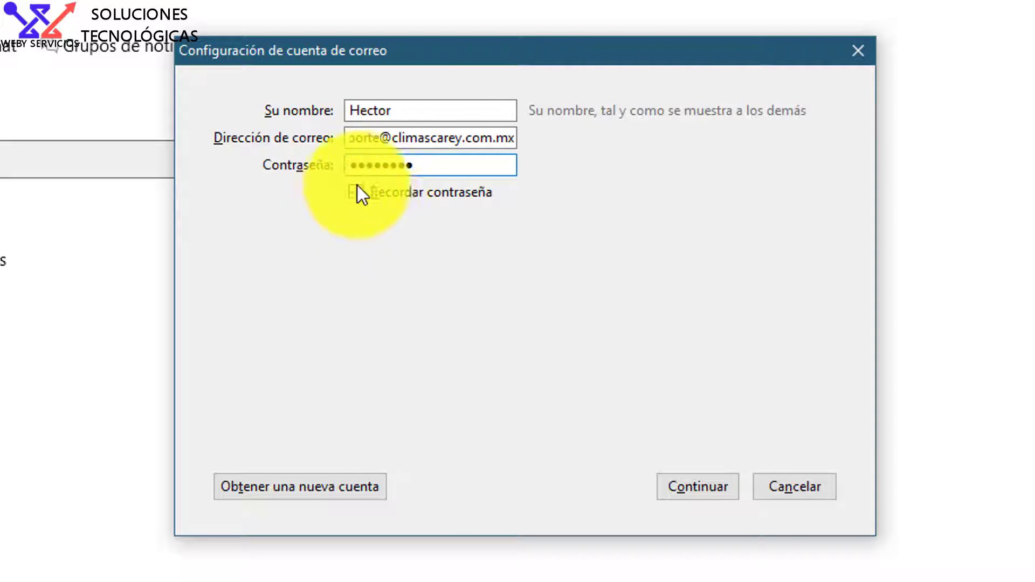
Look up the server settings and keep IMAP remote folders after comparing it with POP3.
{"action": "left_click", "coordinate": [685, 484]}
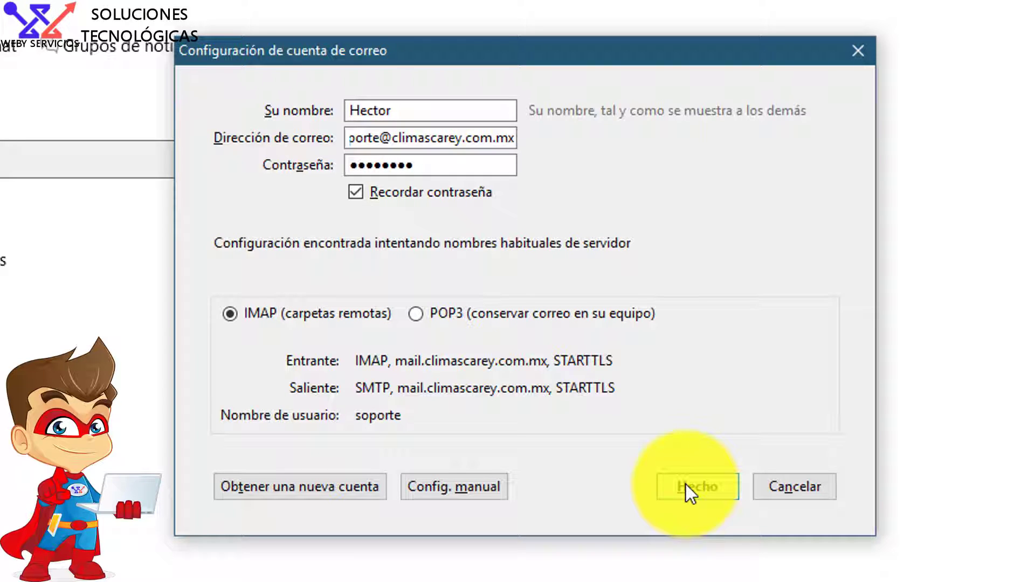
{"action": "left_click", "coordinate": [419, 318]}
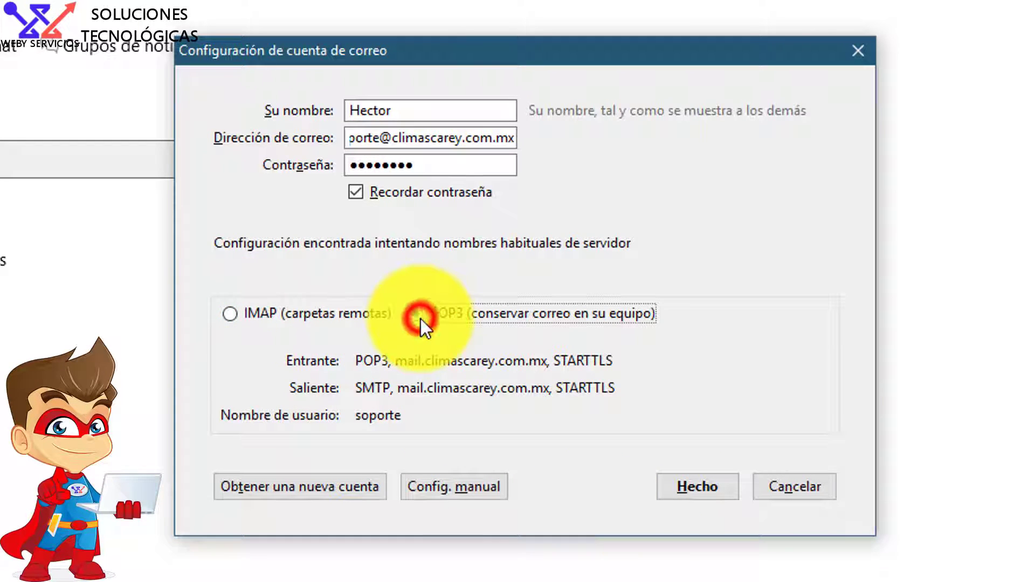
{"action": "left_click", "coordinate": [230, 316]}
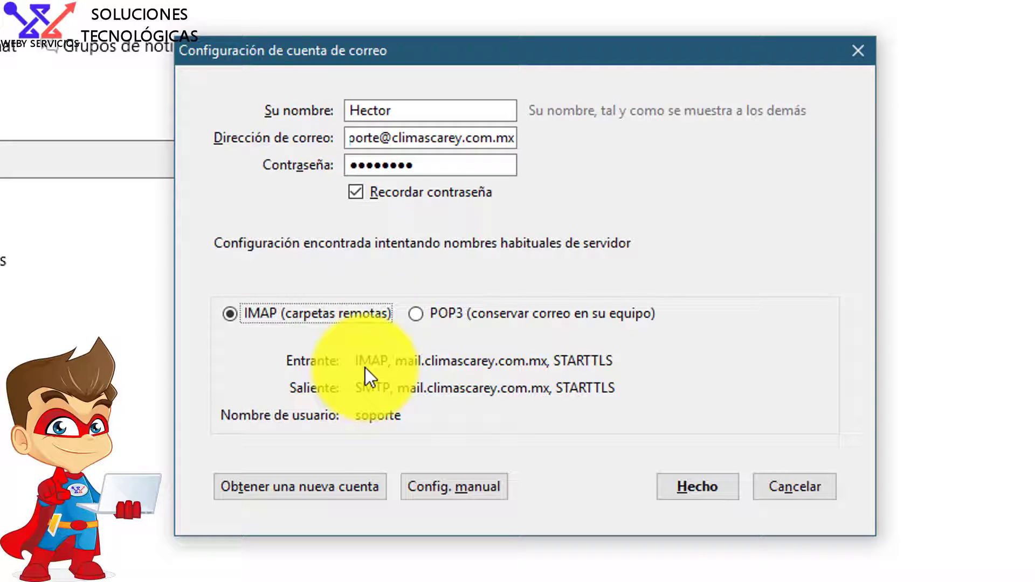
{"action": "left_click", "coordinate": [416, 314]}
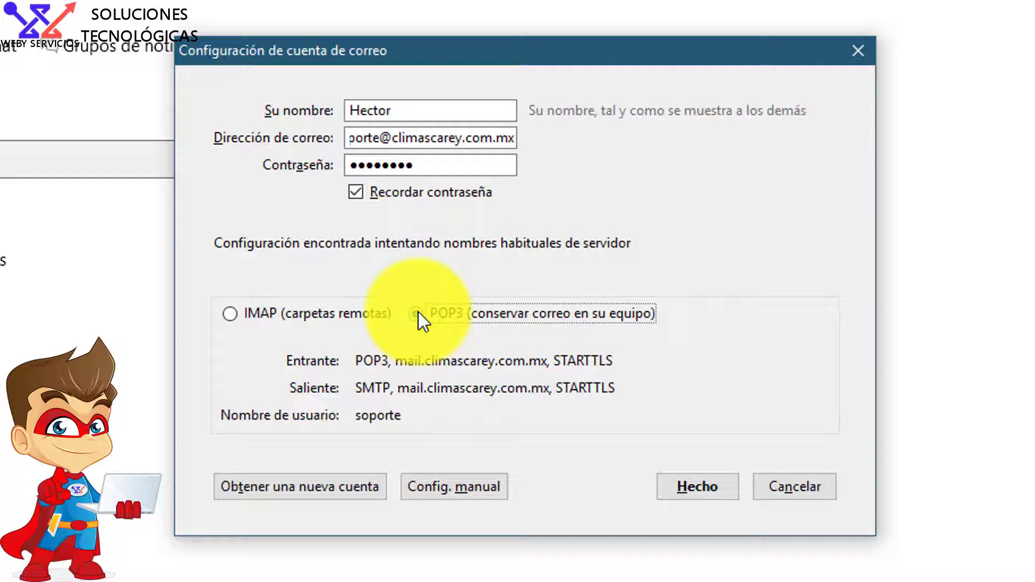
{"action": "left_click", "coordinate": [229, 312]}
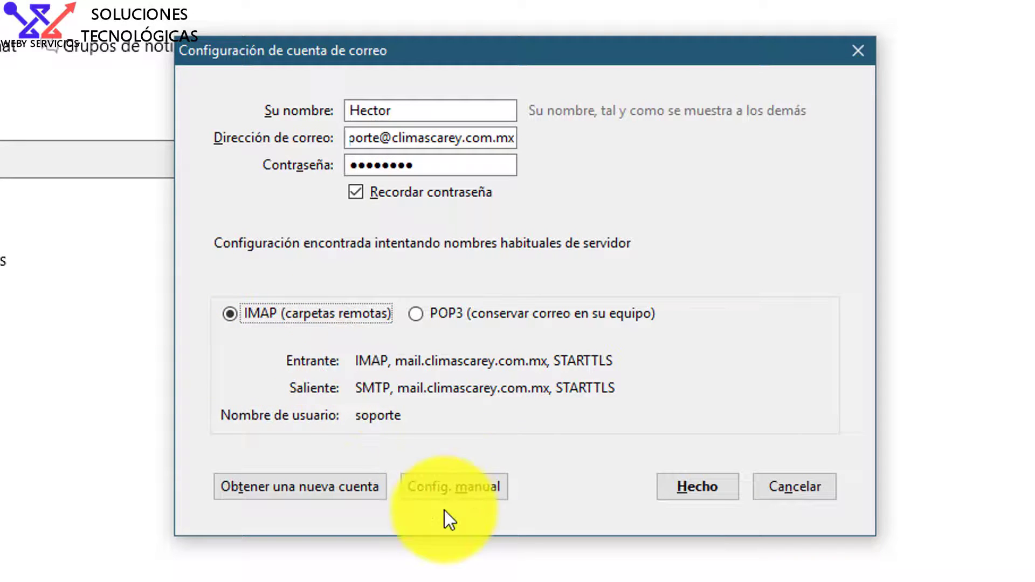
In manual settings, append @ and the domain to the incoming username, then press Hecho.
{"action": "left_click", "coordinate": [453, 490]}
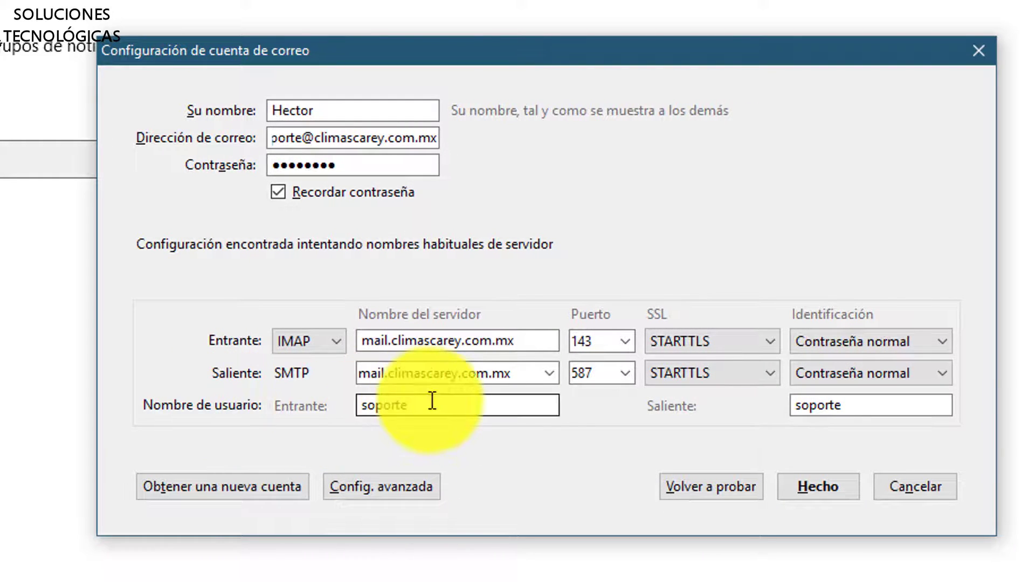
{"action": "left_click", "coordinate": [432, 400]}
{"action": "type", "text": "@"}
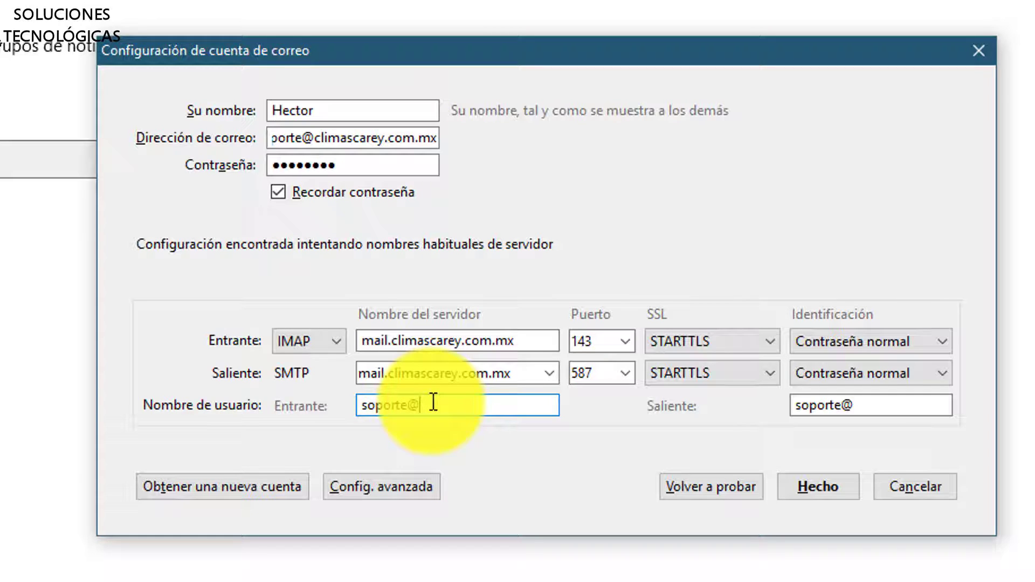
{"action": "type", "text": "climascarey.com.mx"}
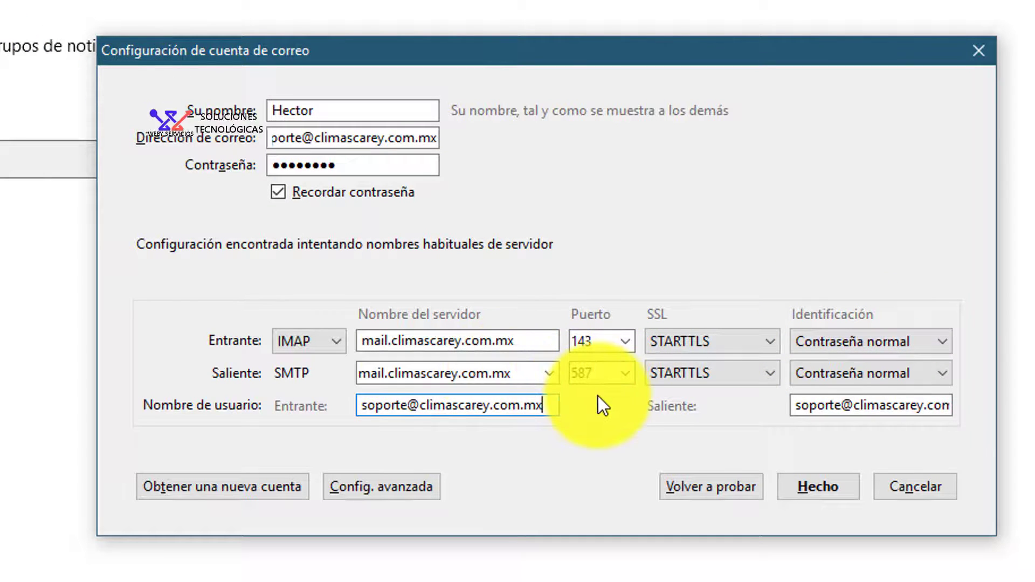
{"action": "left_click", "coordinate": [815, 488]}
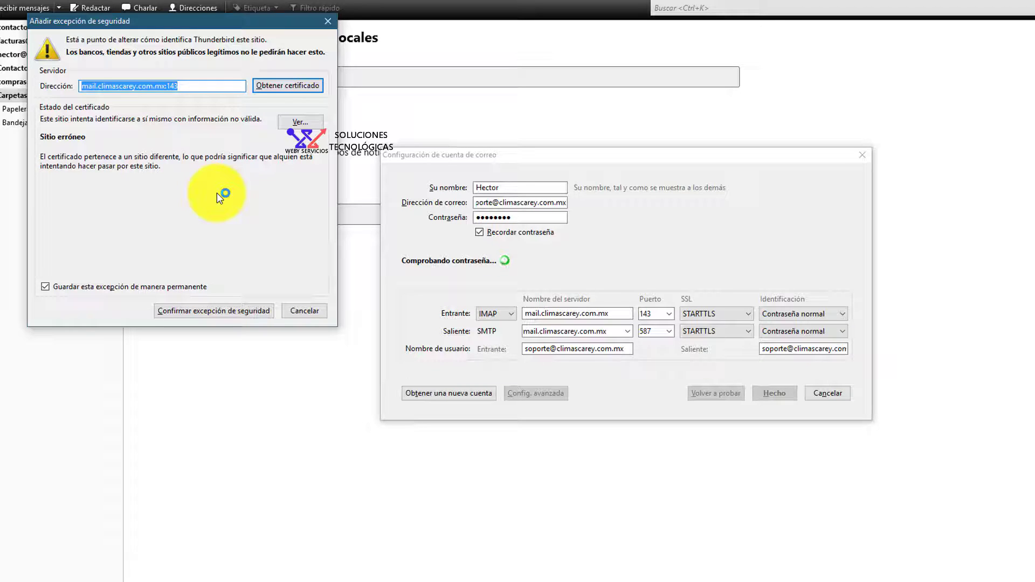
Accept the incoming server's certificate exception and open the soporte account's Bandeja de entrada.
{"action": "left_click", "coordinate": [196, 314]}
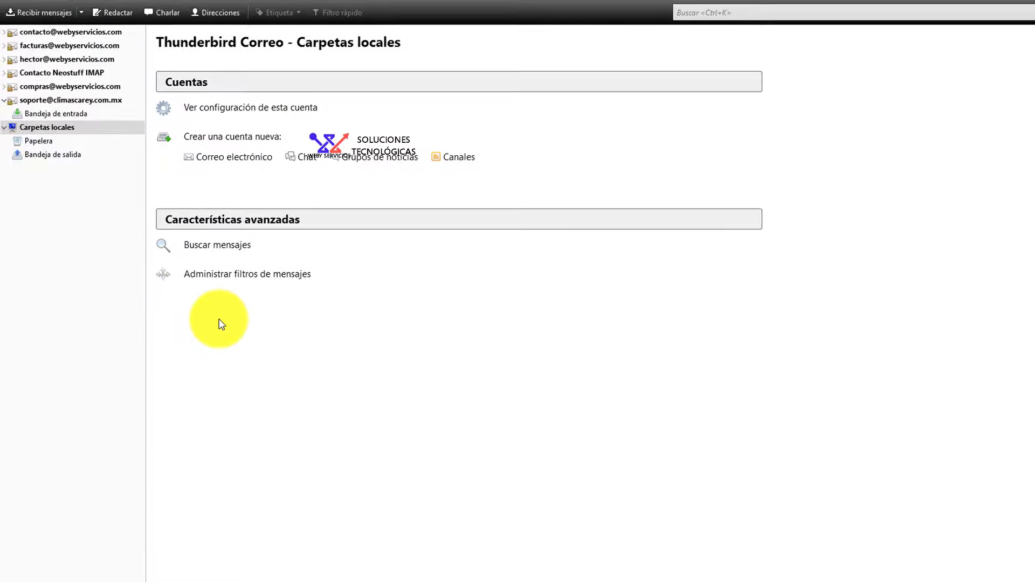
{"action": "left_click", "coordinate": [70, 103]}
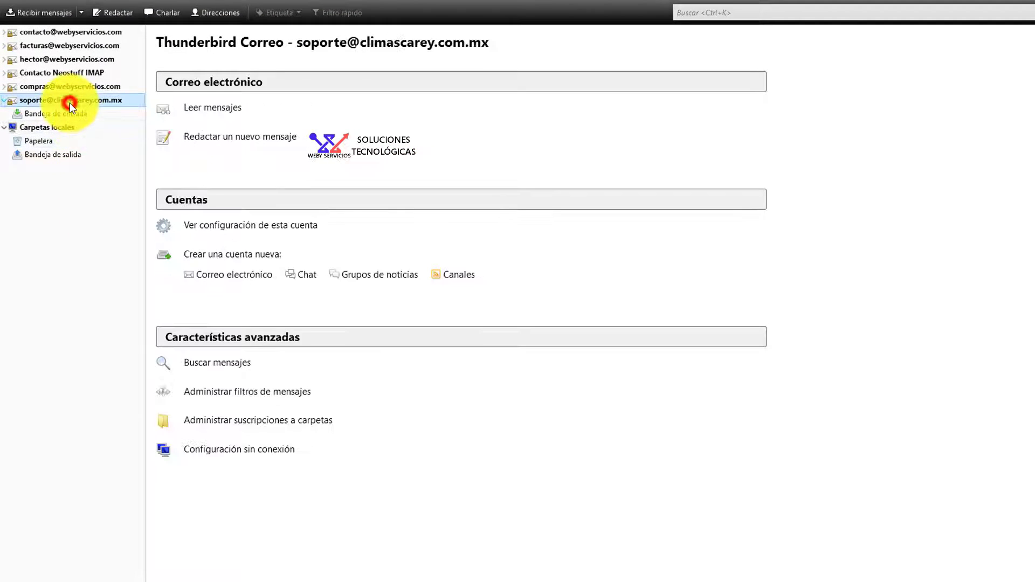
{"action": "left_click", "coordinate": [36, 114]}
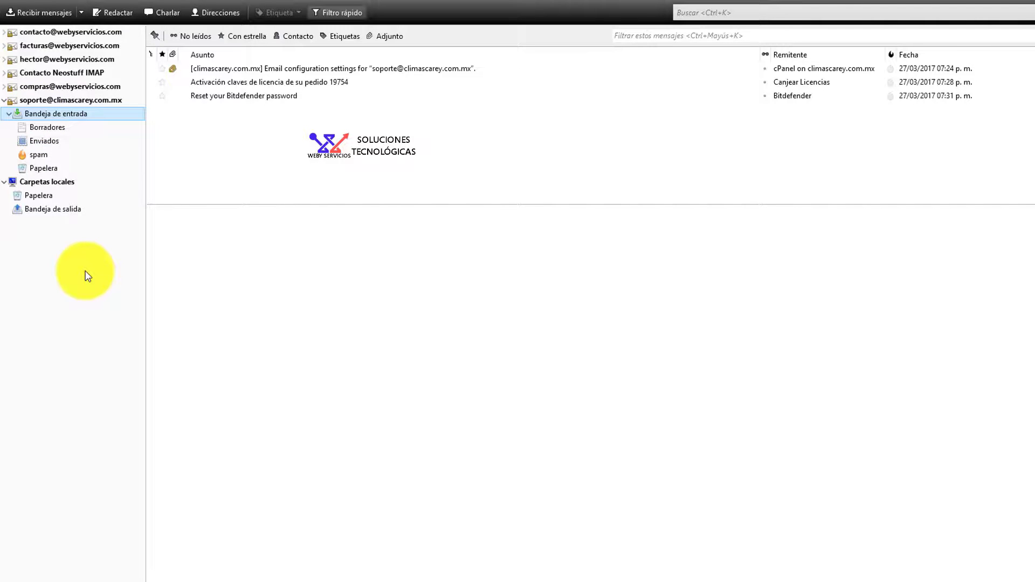
Compose a message from soporte to the contacto recipient, in a smaller window on the right.
{"action": "left_click", "coordinate": [105, 11]}
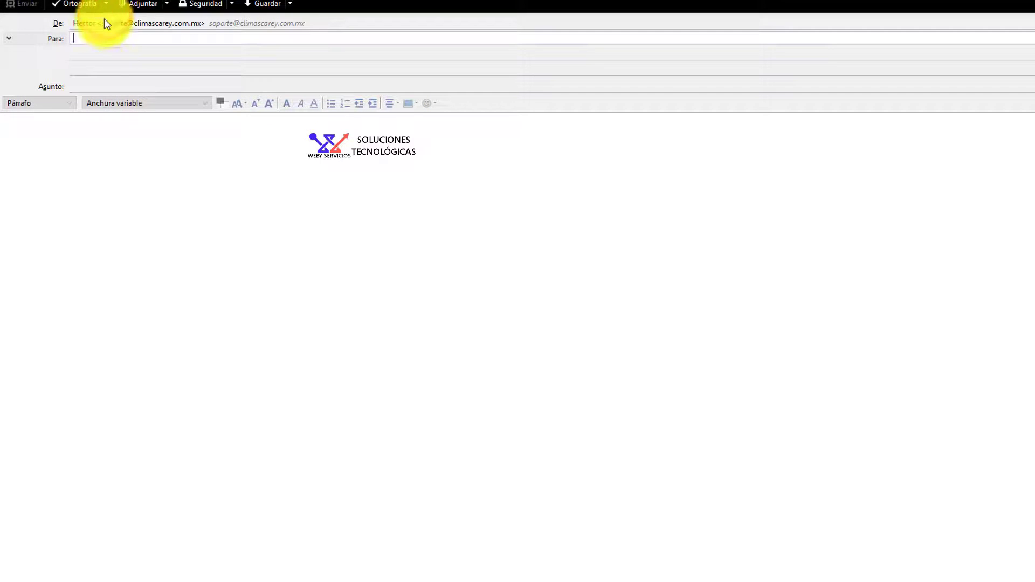
{"action": "left_click", "coordinate": [82, 40]}
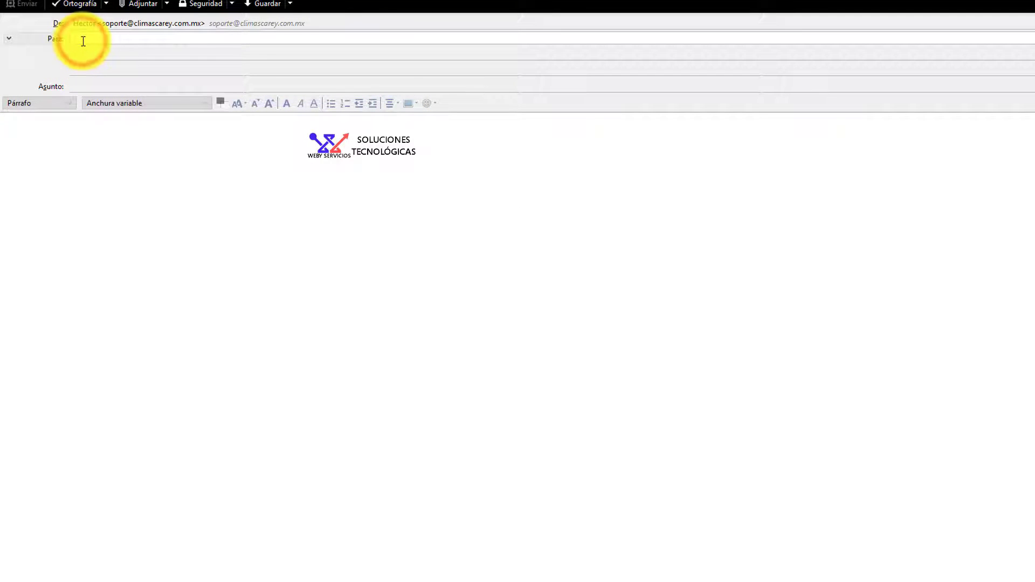
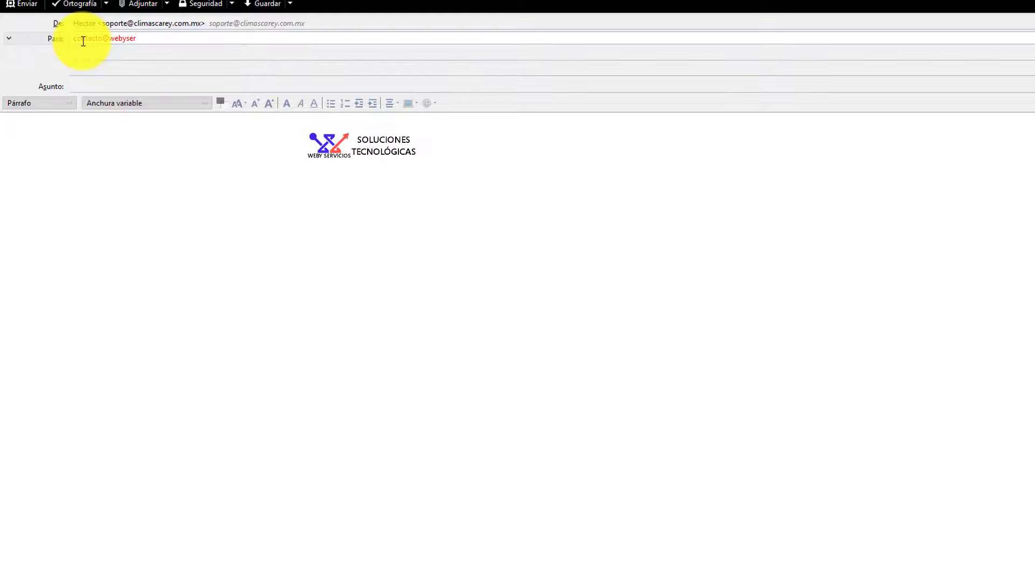
{"action": "key", "text": "Tab"}
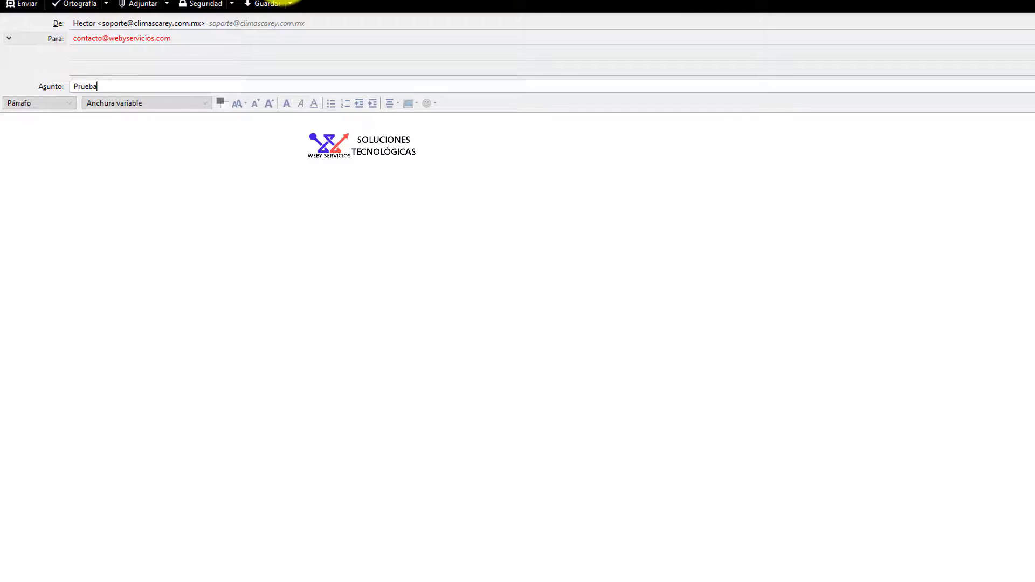
{"action": "left_click_drag", "start_coordinate": [287, 2], "coordinate": [683, 1]}
{"action": "left_click_drag", "start_coordinate": [573, 1], "coordinate": [692, 160]}
{"action": "left_click_drag", "start_coordinate": [767, 167], "coordinate": [783, 52]}
Send Prueba, accepting the outgoing server's certificate exception, and return to the compose window.
{"action": "left_click", "coordinate": [788, 236]}
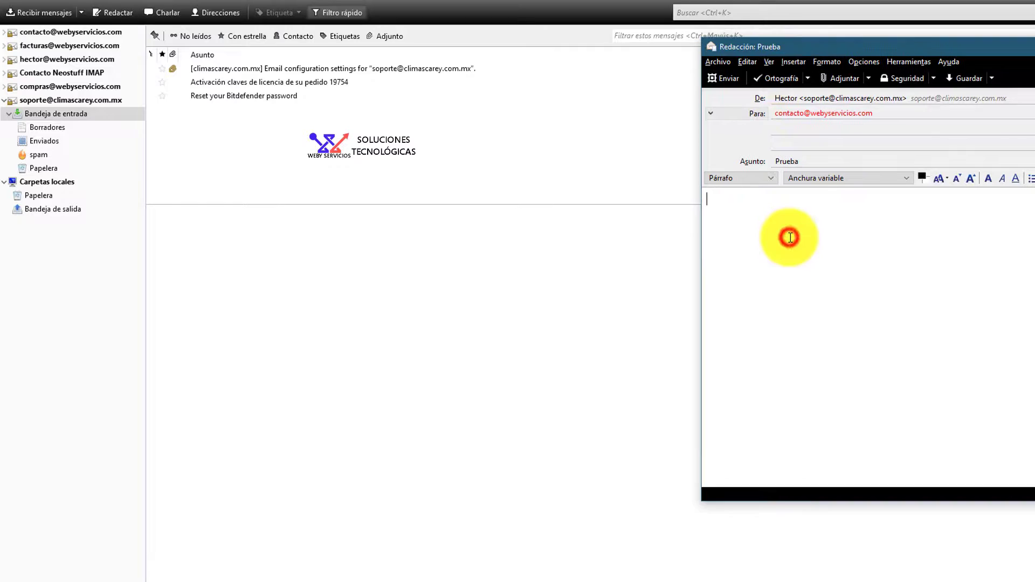
{"action": "left_click", "coordinate": [732, 81]}
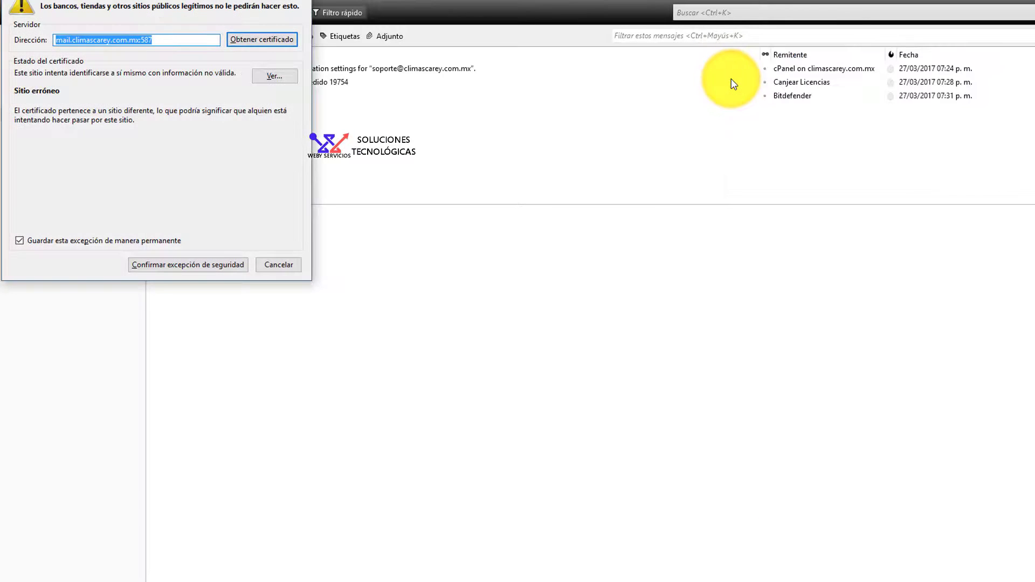
{"action": "left_click_drag", "start_coordinate": [134, 11], "coordinate": [344, 138]}
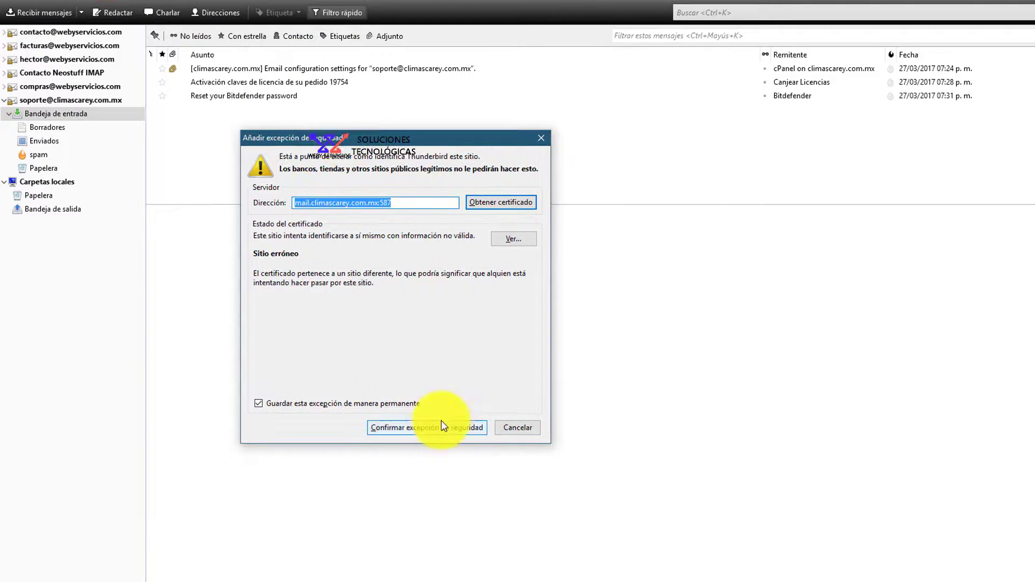
{"action": "left_click", "coordinate": [394, 431]}
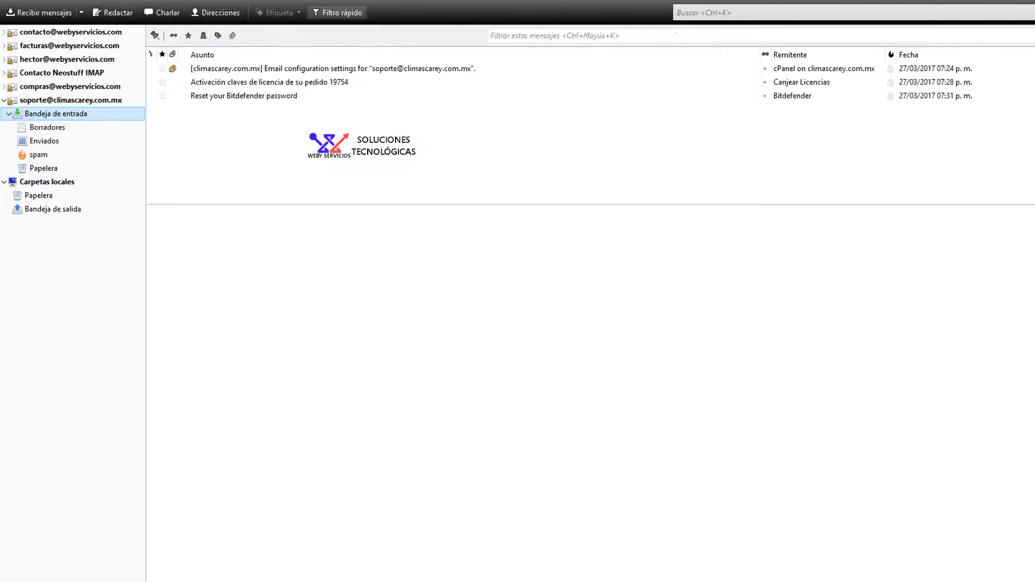
{"action": "left_click", "coordinate": [247, 555]}
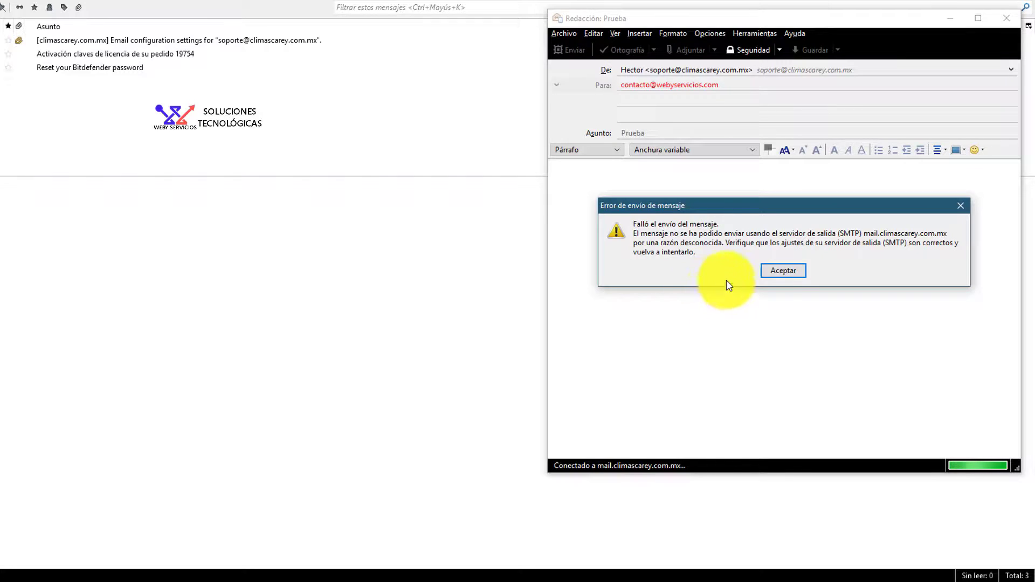
Dismiss the send error, resend Prueba, and open the soporte account's Enviados folder.
{"action": "left_click", "coordinate": [780, 271]}
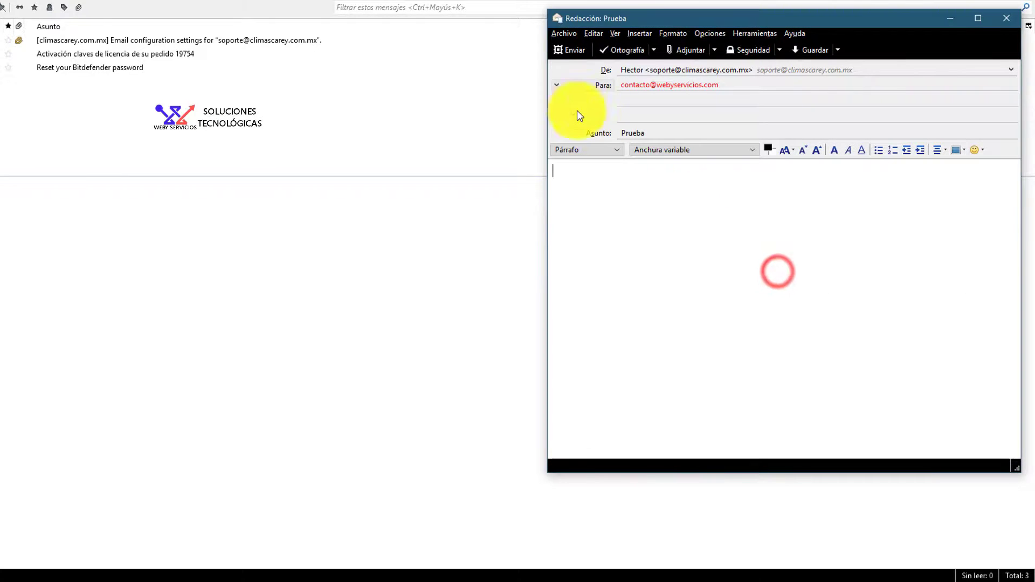
{"action": "left_click", "coordinate": [566, 51]}
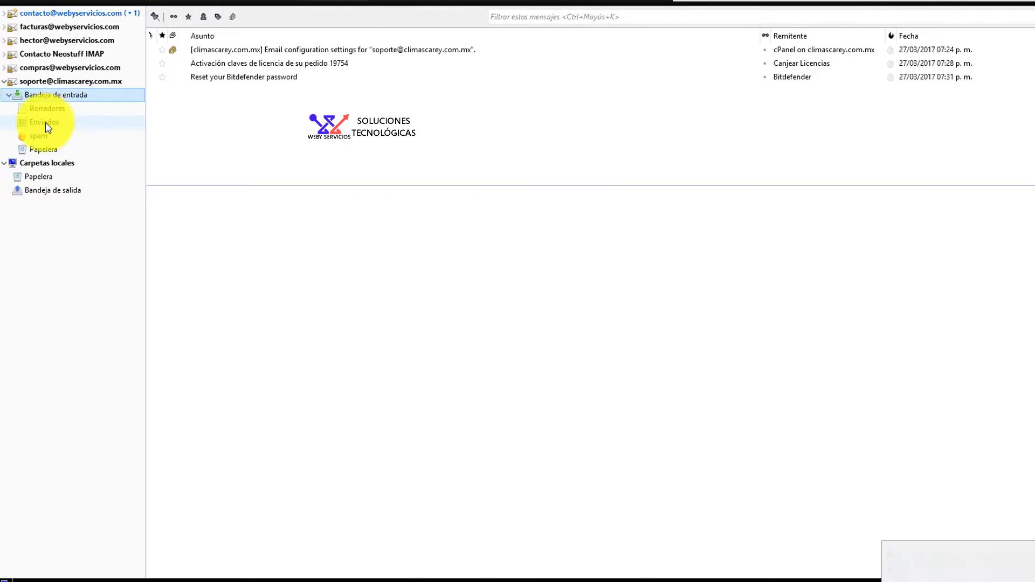
{"action": "left_click", "coordinate": [45, 122]}
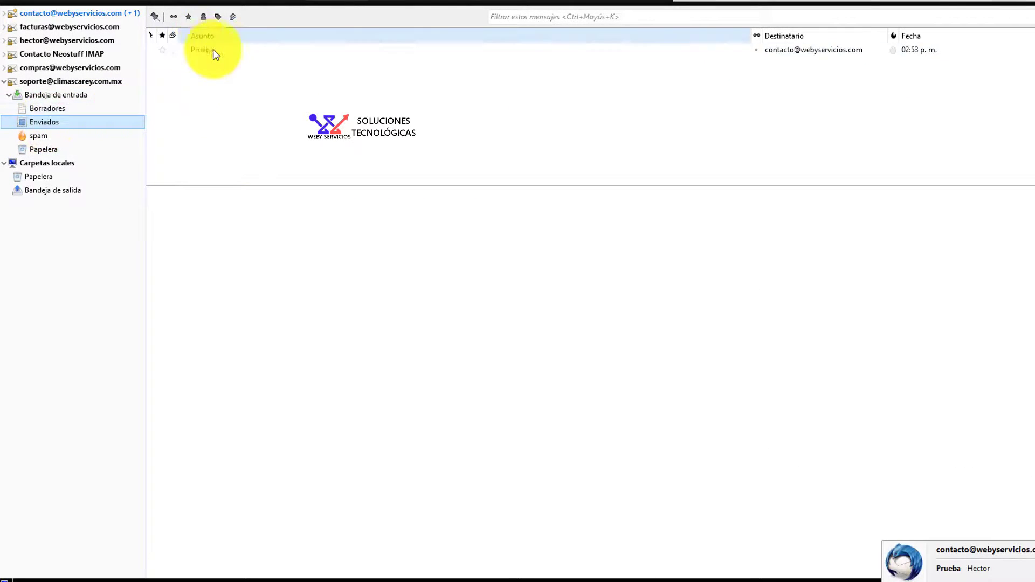